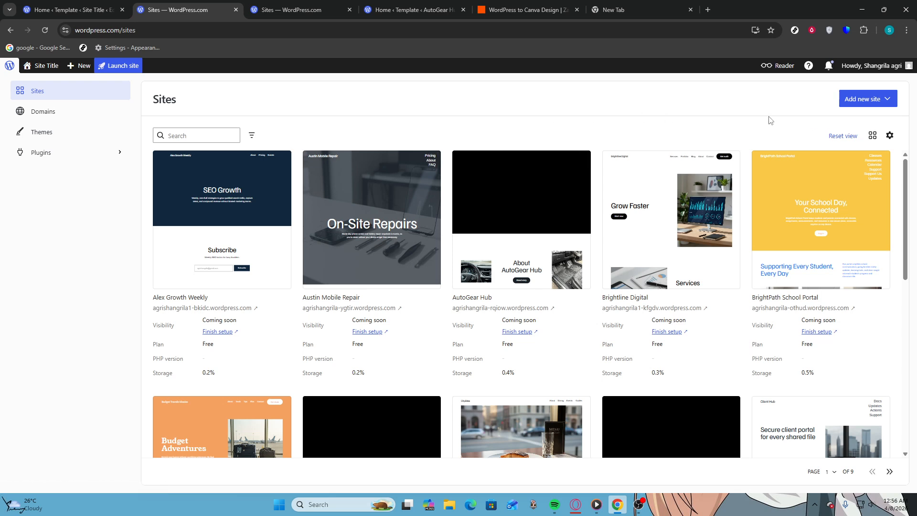
- Start adding a new site using the Create with AI option
{"action": "left_click", "coordinate": [852, 102]}
{"action": "left_click", "coordinate": [870, 110]}
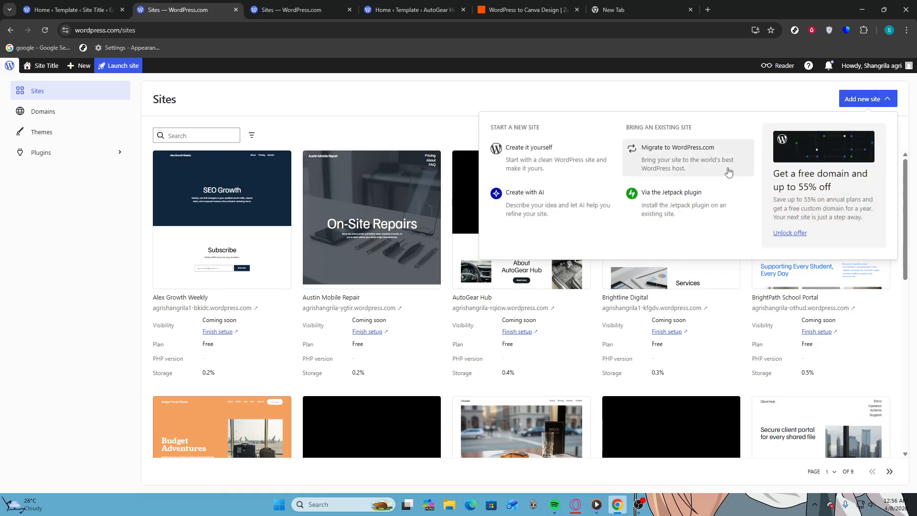
{"action": "left_click", "coordinate": [549, 205]}
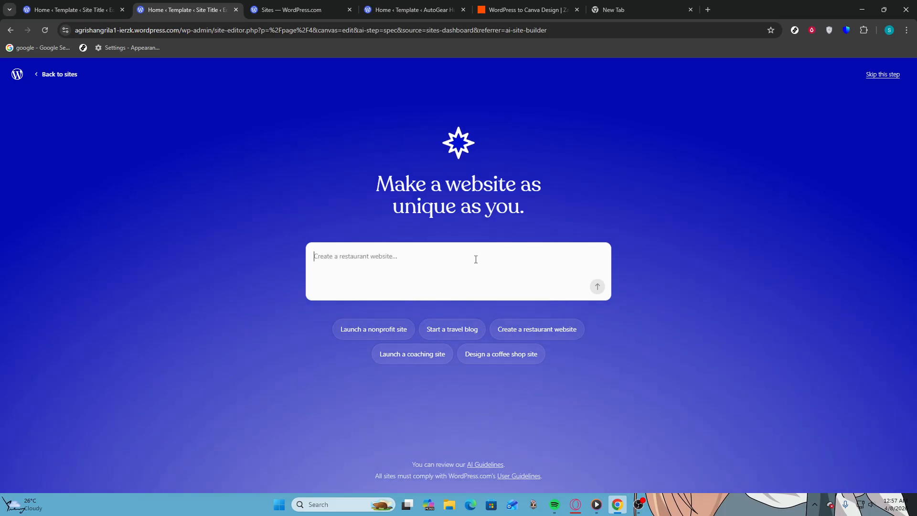
- Submit the prompt "create a personal trainer health and fitness coach website" and answer 1, Get new clients (lead form + booking), as the main goal
{"action": "left_click", "coordinate": [469, 285]}
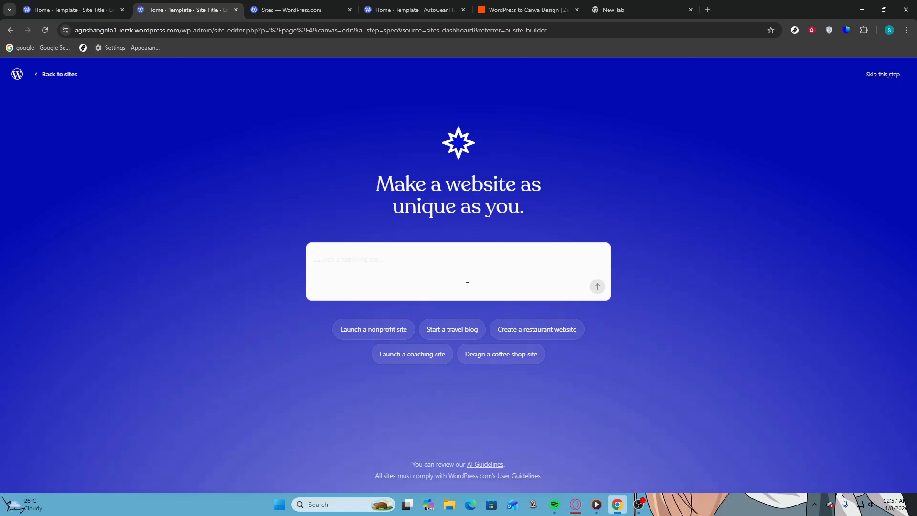
{"action": "type", "text": "create a personal trainer health and fitness coach website"}
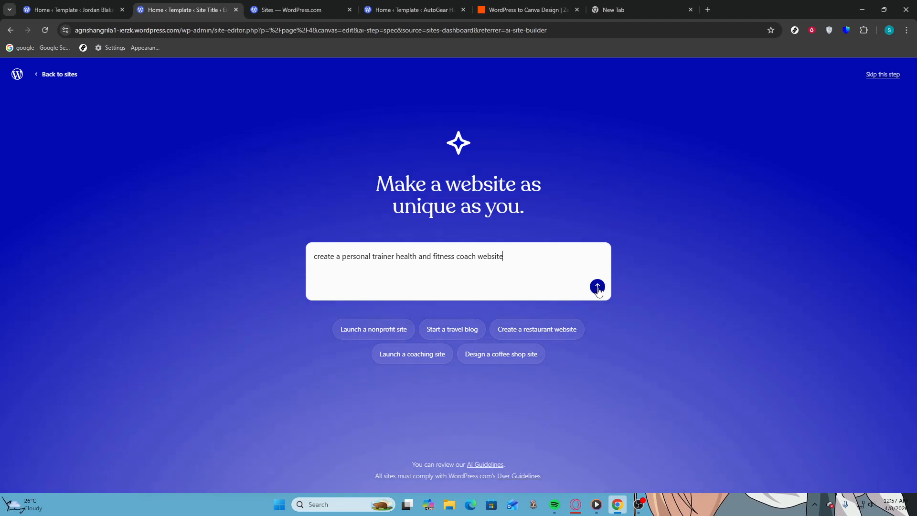
{"action": "left_click", "coordinate": [597, 290]}
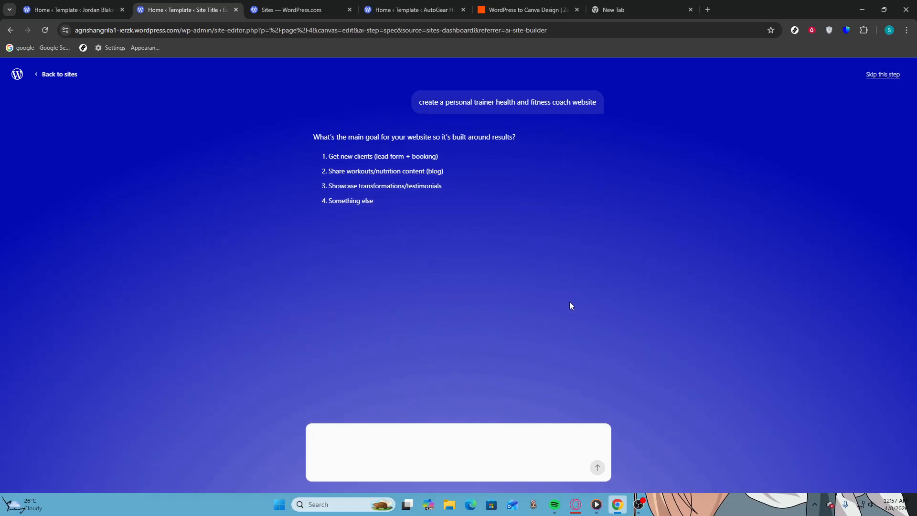
{"action": "type", "text": "1"}
{"action": "key", "text": "Return"}
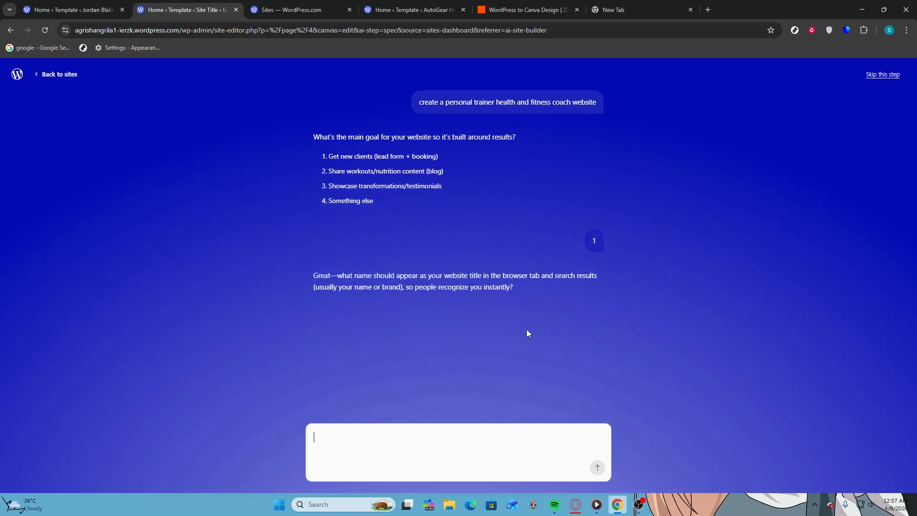
- Ask the assistant to "give a name" for the website and choose option 1, PeakFit Coaching, as the title
{"action": "type", "text": "g"}
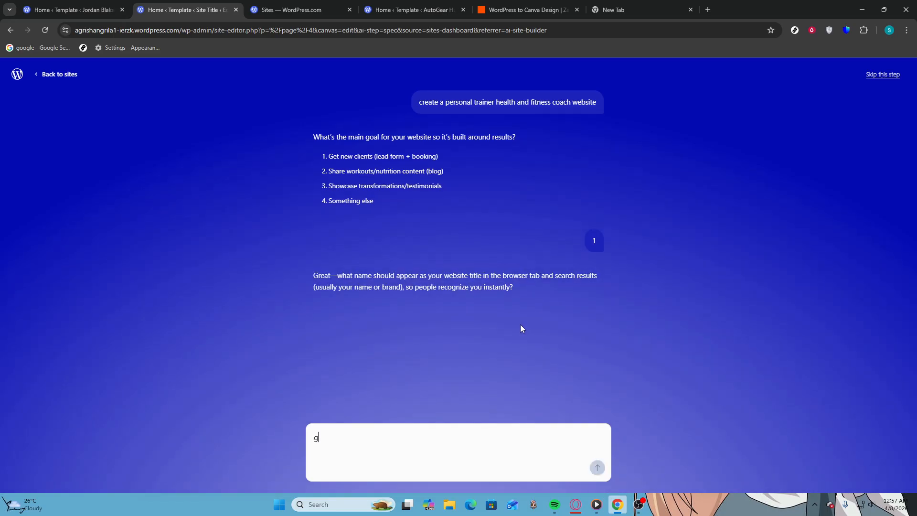
{"action": "type", "text": "ive a name"}
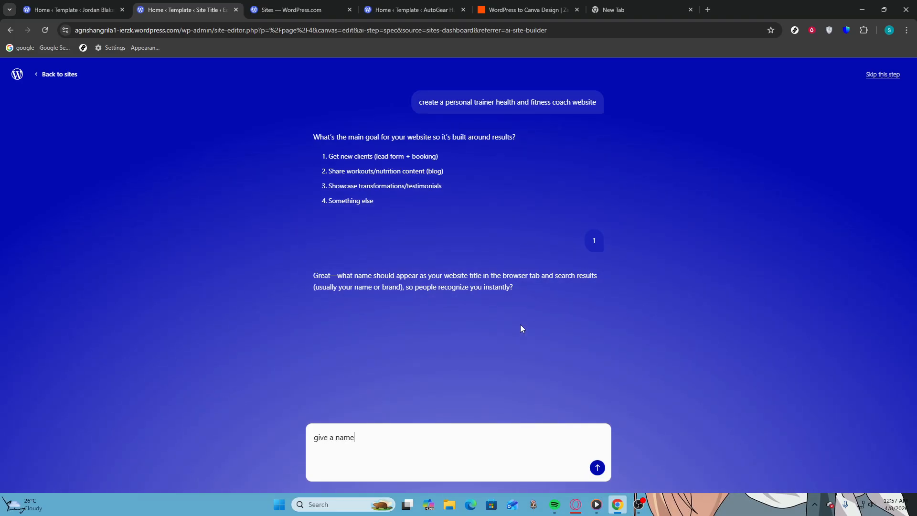
{"action": "key", "text": "Return"}
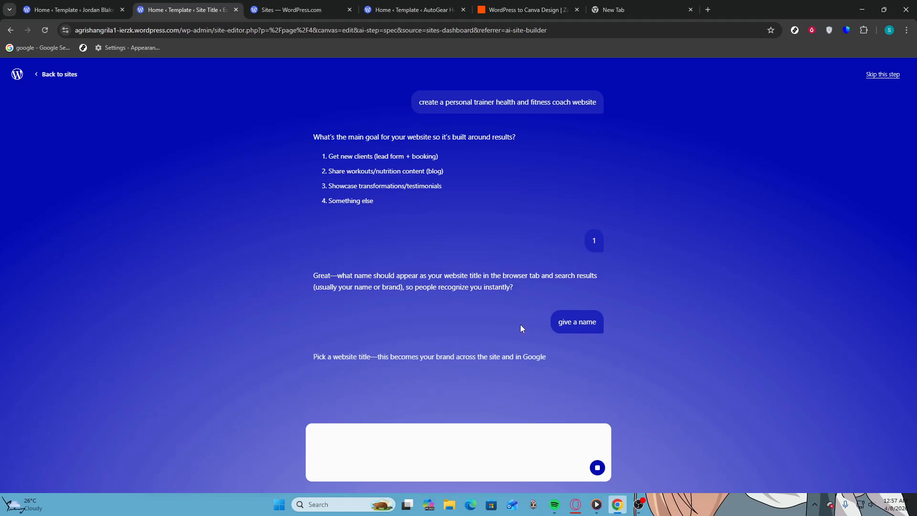
{"action": "type", "text": "1"}
{"action": "key", "text": "Return"}
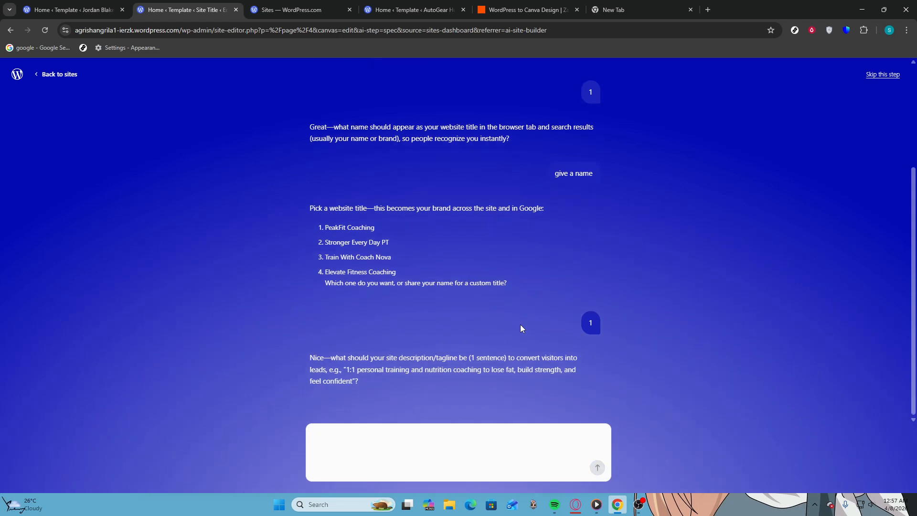
- Ask the assistant to "give tagline" and choose option 1, "1:1 coaching to lose fat, build strength, and feel confident."
{"action": "type", "text": "g"}
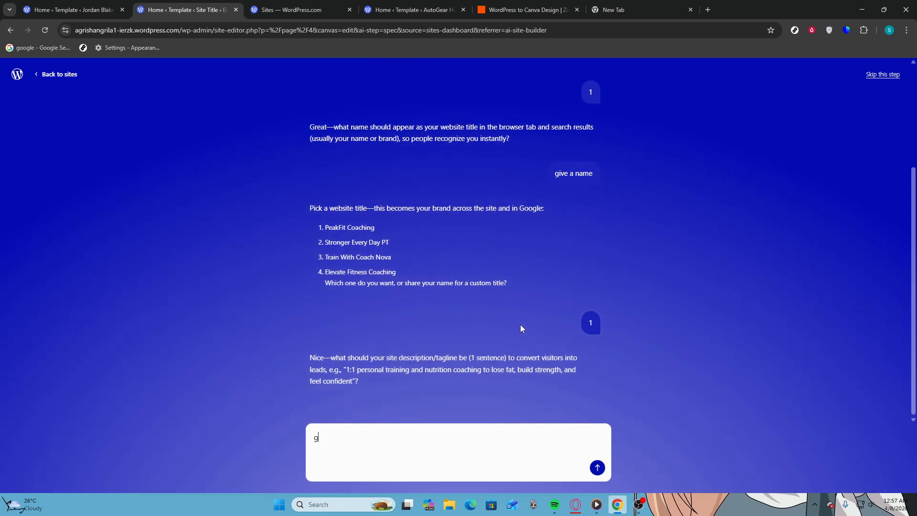
{"action": "type", "text": "ive taglio"}
{"action": "key", "text": "BackSpace"}
{"action": "type", "text": "ne"}
{"action": "key", "text": "Return"}
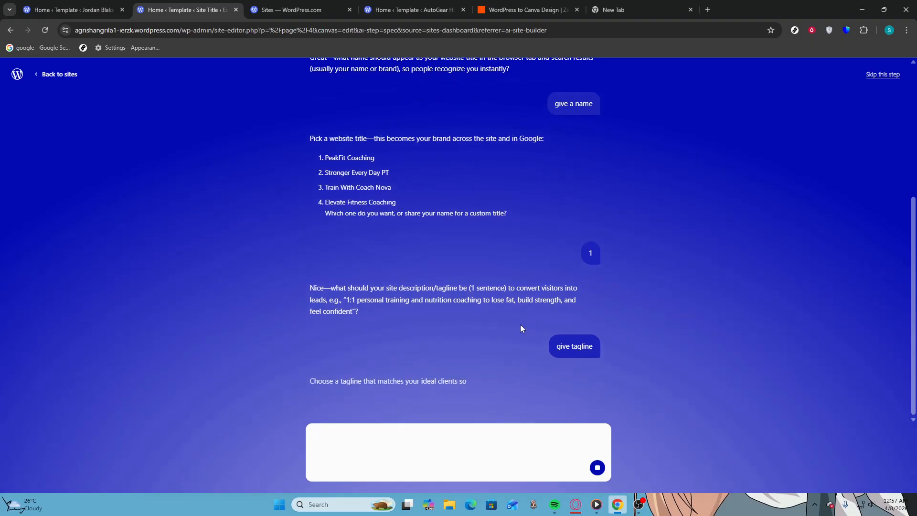
{"action": "type", "text": "1"}
{"action": "key", "text": "Return"}
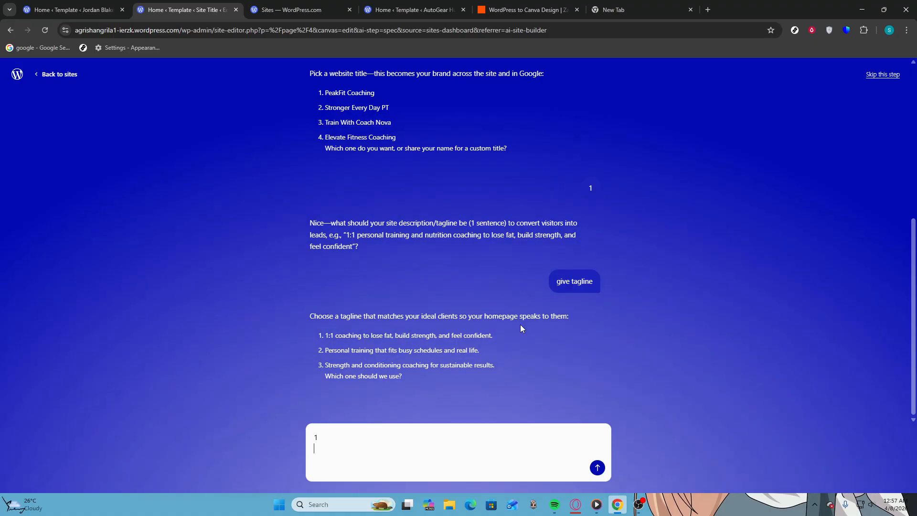
{"action": "key", "text": "Return"}
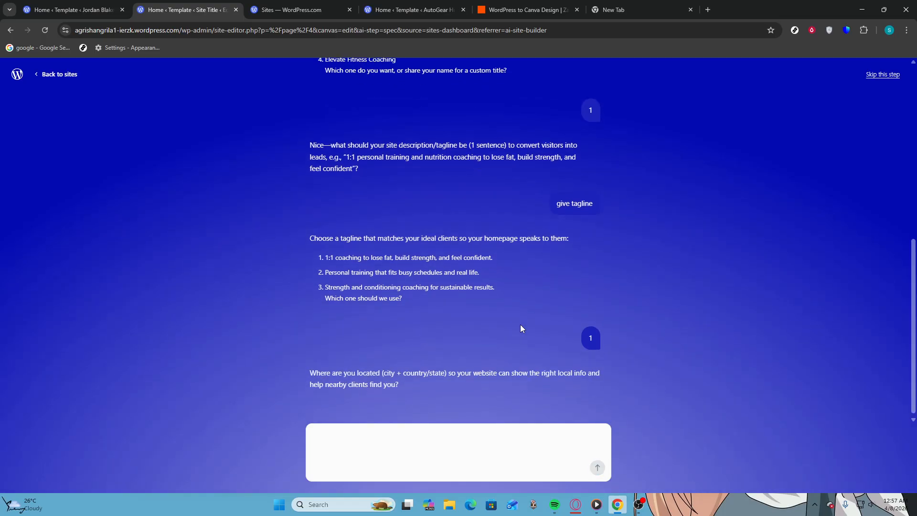
- Answer the assistant's location question with "north dakota"
{"action": "type", "text": "n"}
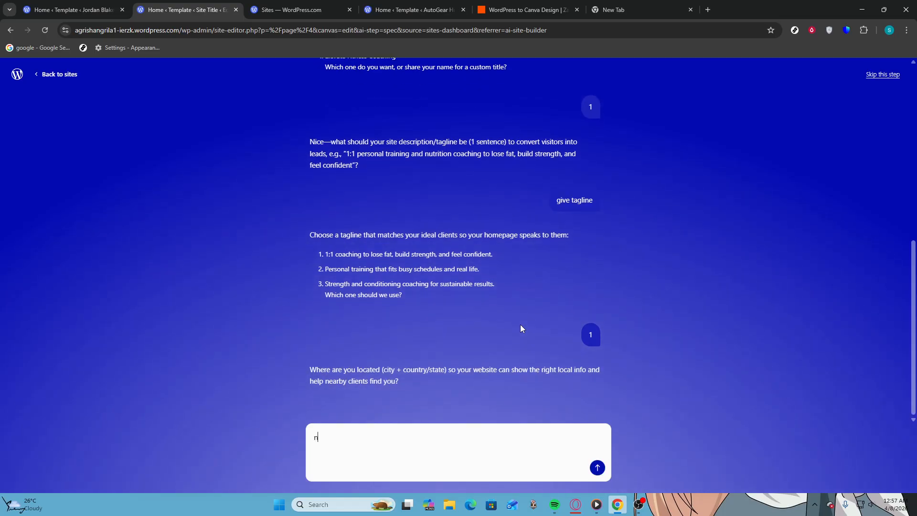
{"action": "type", "text": "orth dakota"}
{"action": "key", "text": "Return"}
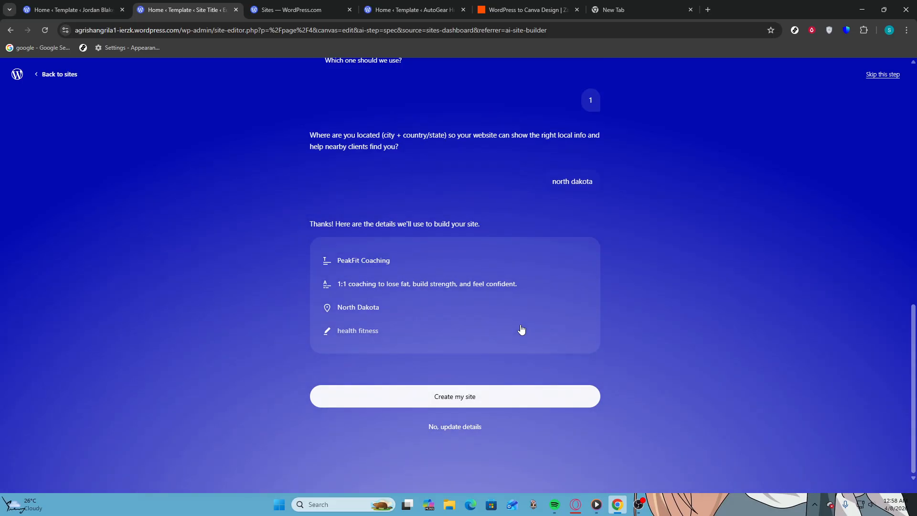
- Review the conversation's questions and answers and the summarized site details, and approve creating the site
{"action": "scroll", "coordinate": [541, 324], "scroll_direction": "up", "scroll_amount": 5}
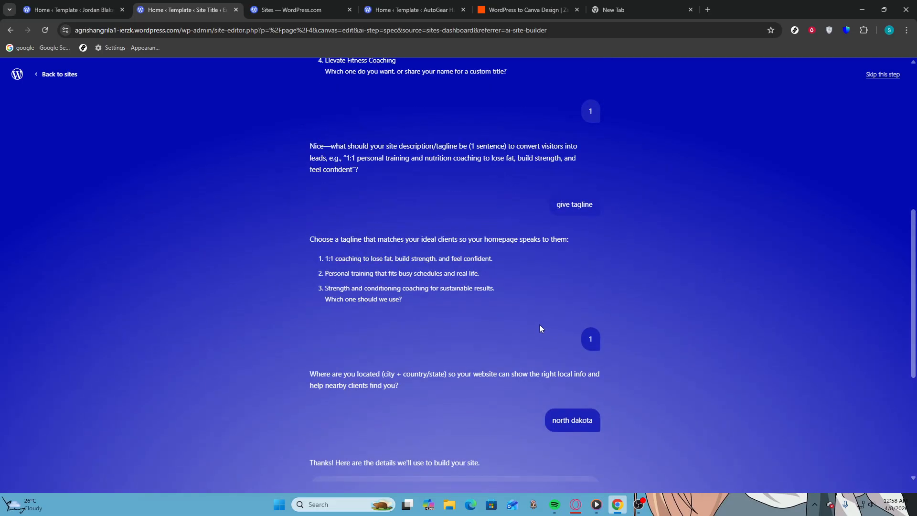
{"action": "scroll", "coordinate": [527, 355], "scroll_direction": "up", "scroll_amount": 3}
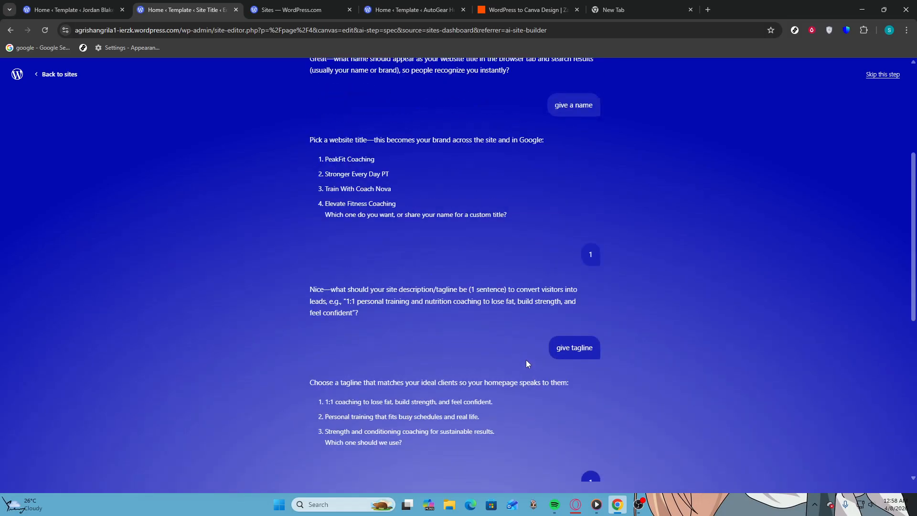
{"action": "scroll", "coordinate": [515, 357], "scroll_direction": "up", "scroll_amount": 3}
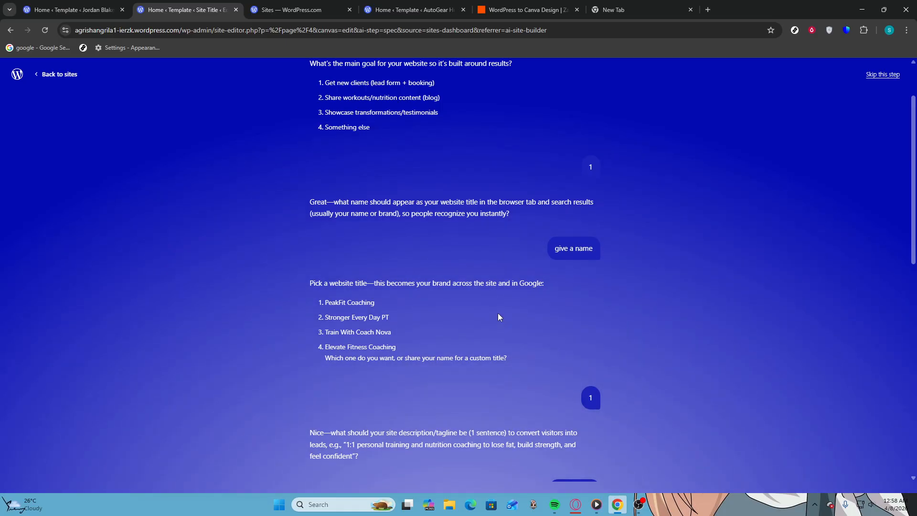
{"action": "scroll", "coordinate": [497, 317], "scroll_direction": "down", "scroll_amount": 3}
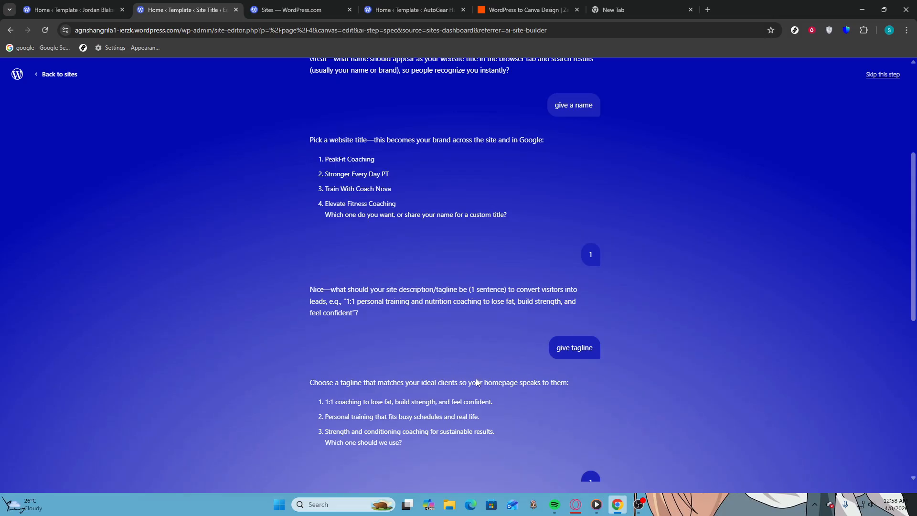
{"action": "scroll", "coordinate": [442, 384], "scroll_direction": "down", "scroll_amount": 3}
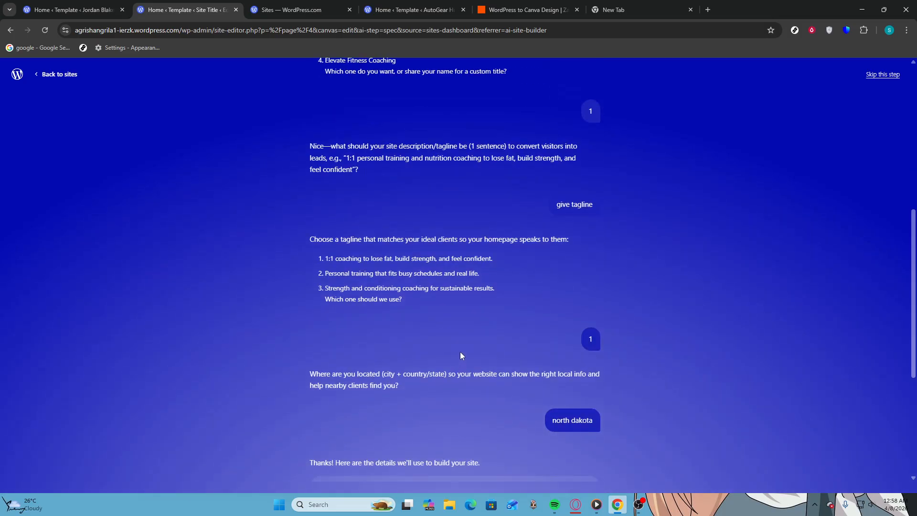
{"action": "scroll", "coordinate": [462, 326], "scroll_direction": "down", "scroll_amount": 3}
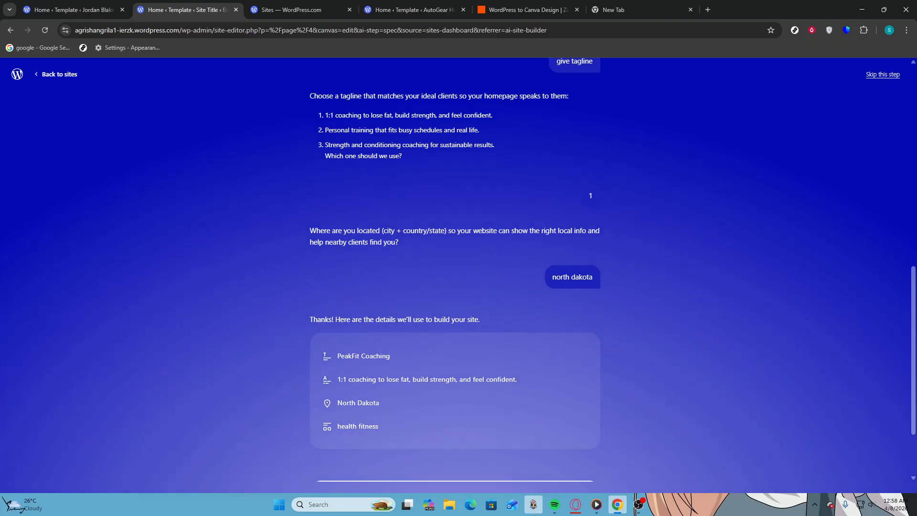
{"action": "scroll", "coordinate": [530, 459], "scroll_direction": "down", "scroll_amount": 2}
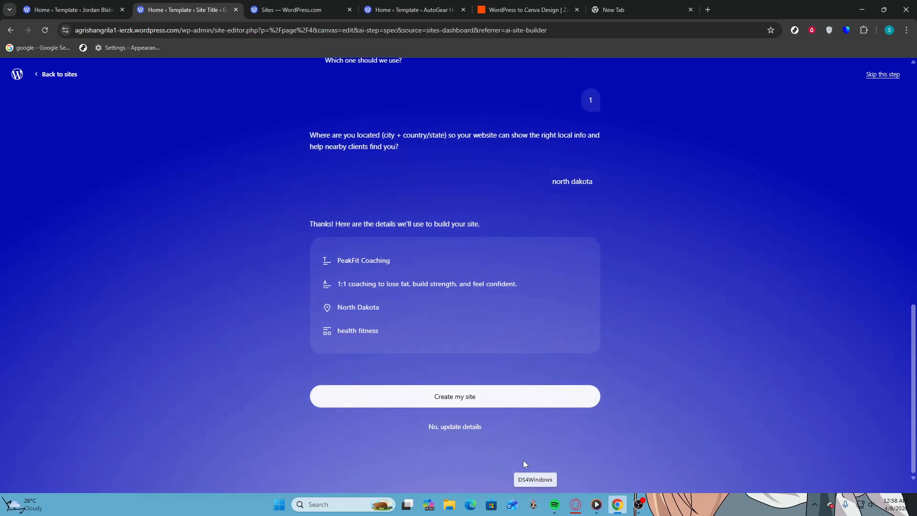
{"action": "left_click", "coordinate": [445, 404]}
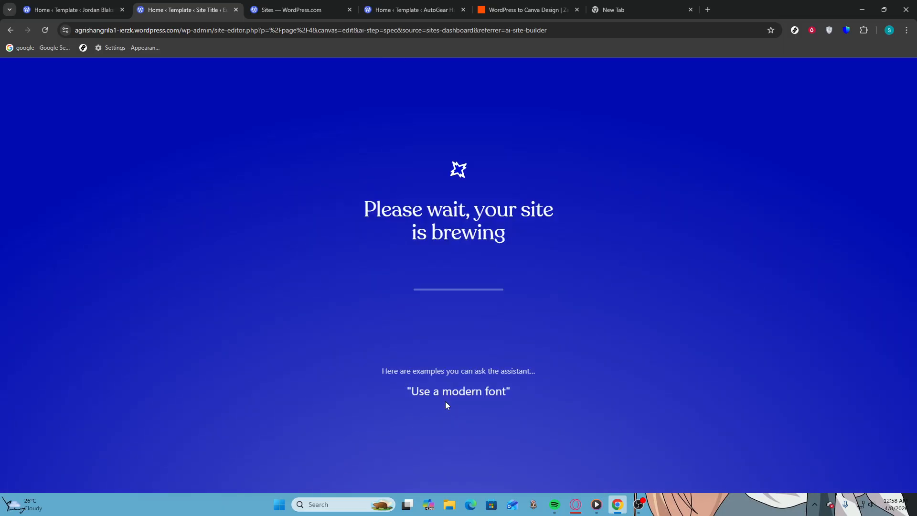